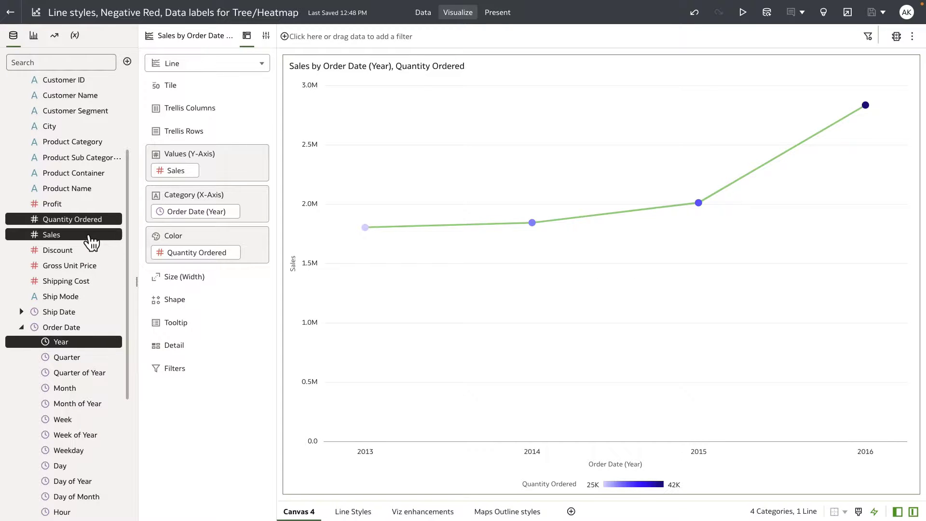
Sort the Sales line chart by Sales High to Low, so years run 2016 to 2013.
right_click(173, 171)
mouse_move(207, 299)
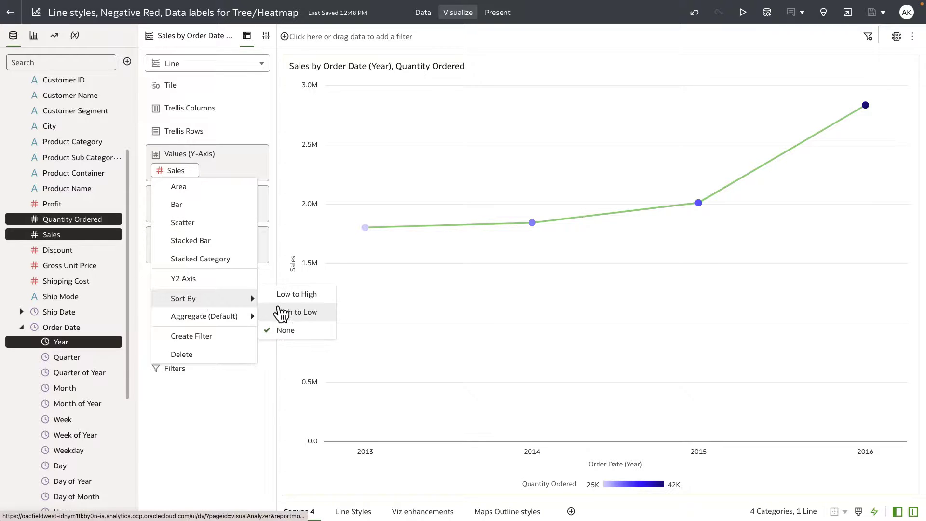
left_click(279, 310)
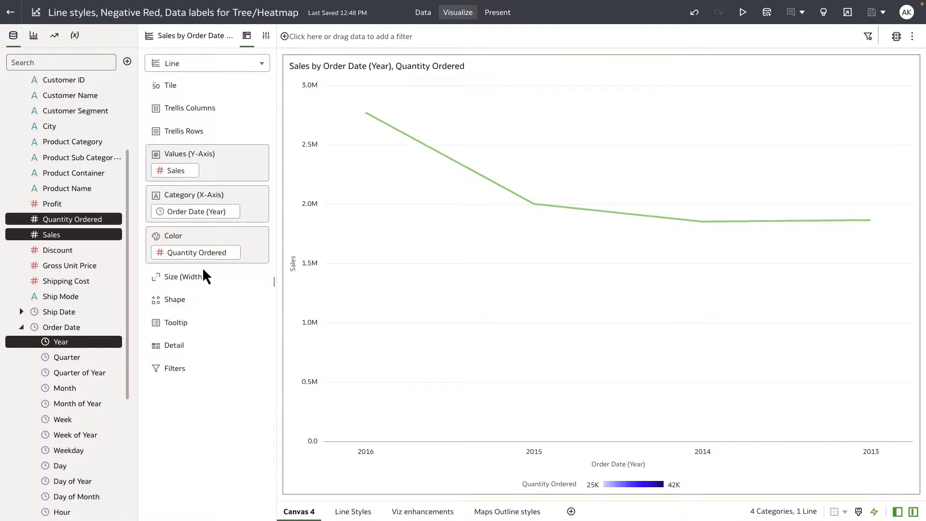
Move Quantity Ordered from Color into Values as a second line on the Y2 axis.
left_click_drag(198, 255, 190, 181)
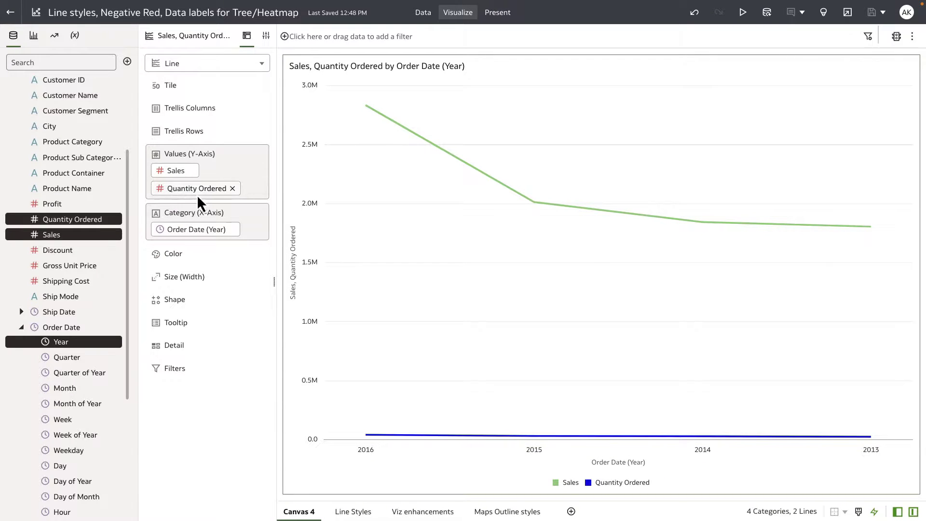
right_click(202, 190)
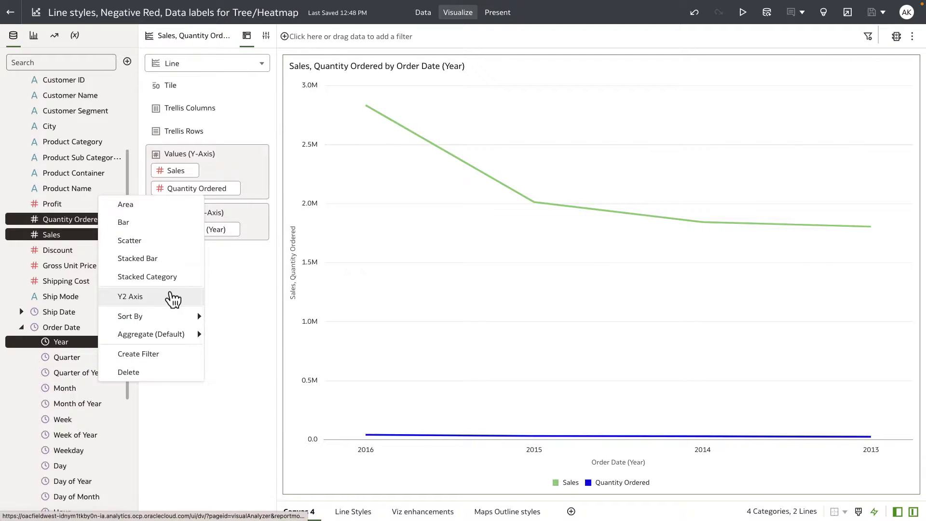
left_click(171, 293)
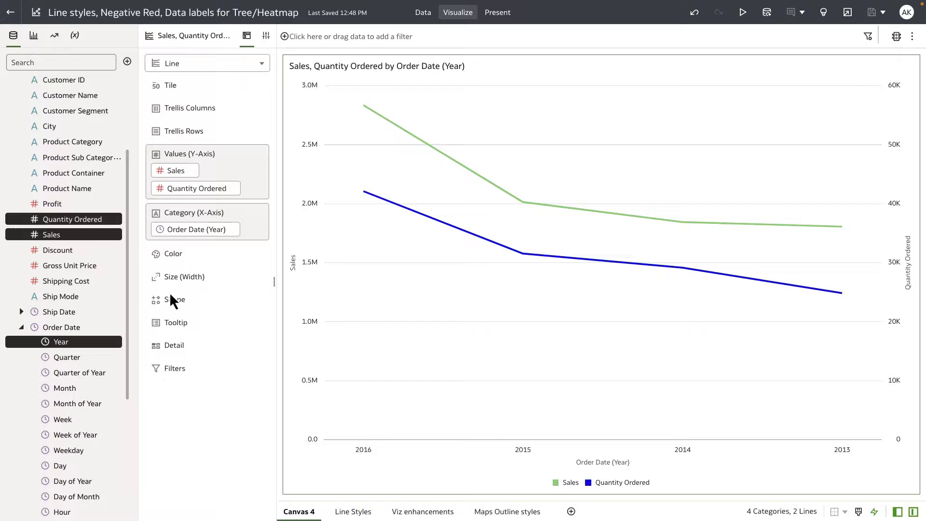
left_click(266, 37)
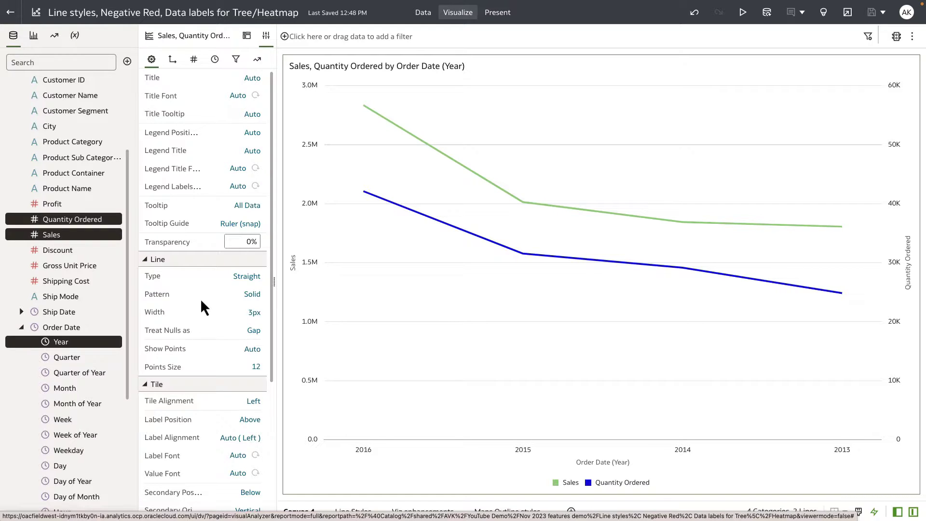
Set the chart's line pattern to Dotted for both lines, keeping the 3px width.
left_click(252, 295)
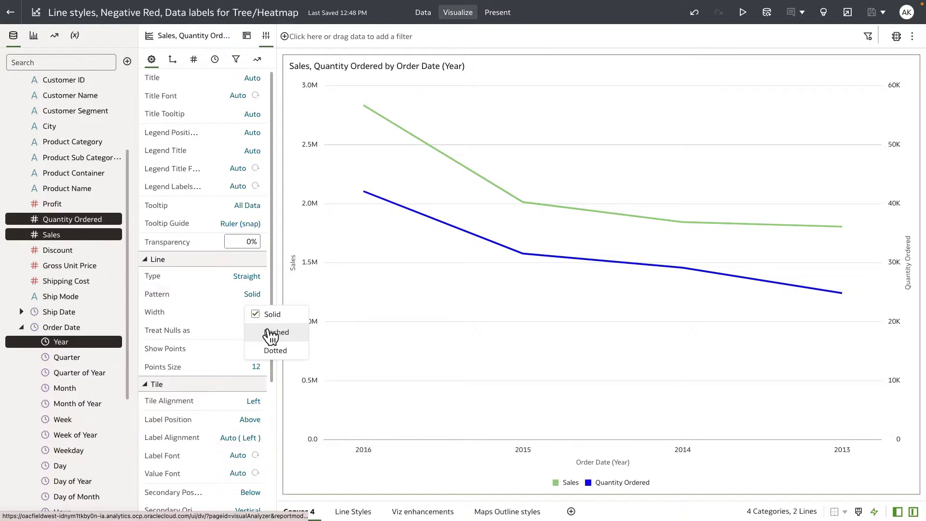
left_click(272, 336)
left_click(251, 294)
left_click(266, 350)
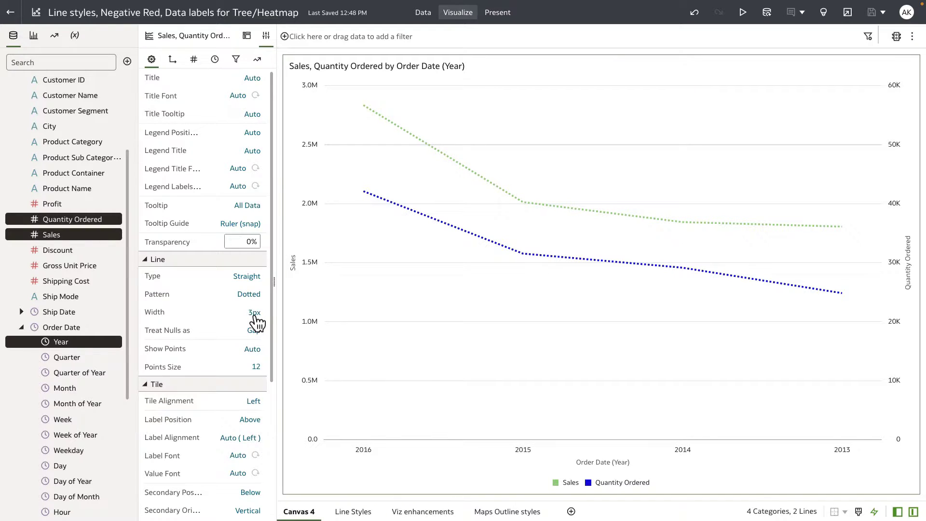
left_click(254, 313)
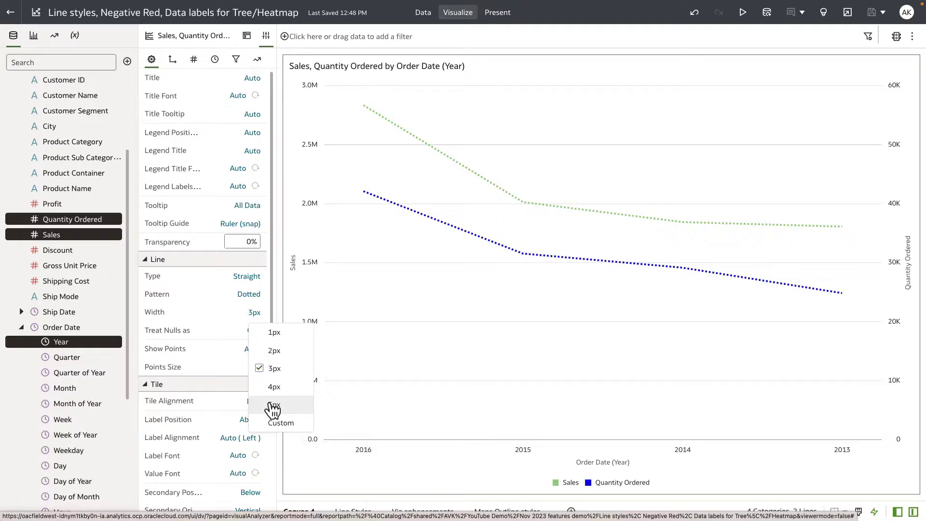
left_click(195, 302)
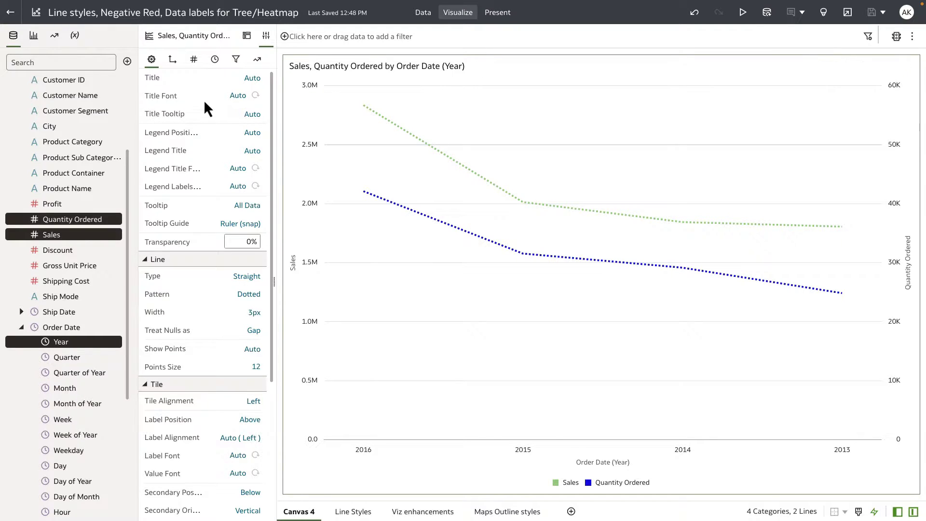
Per measure, set the Sales line pattern to Solid and Quantity Ordered to Dashed.
left_click(196, 63)
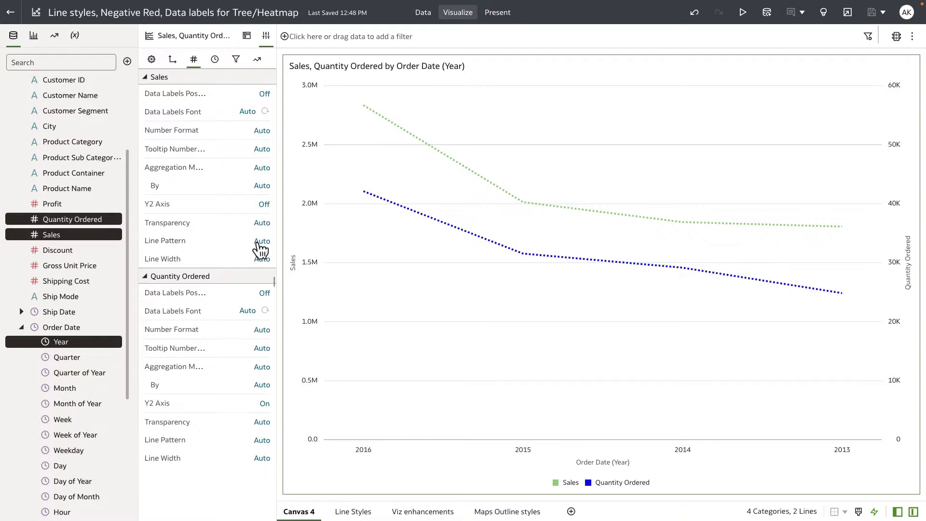
left_click(257, 243)
left_click(270, 276)
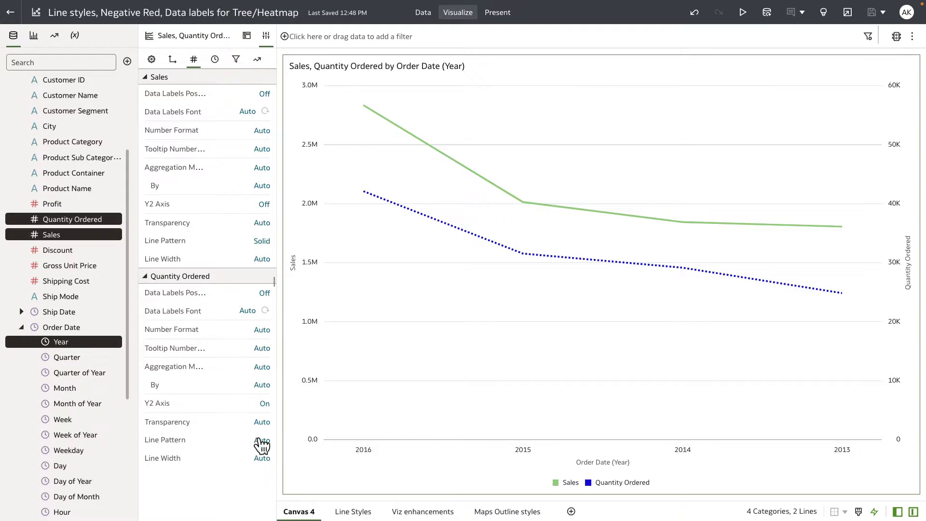
left_click(261, 441)
left_click(284, 403)
Give Quantity Ordered a custom 70% transparency, then switch to the Line Styles canvas.
left_click(265, 421)
left_click(279, 459)
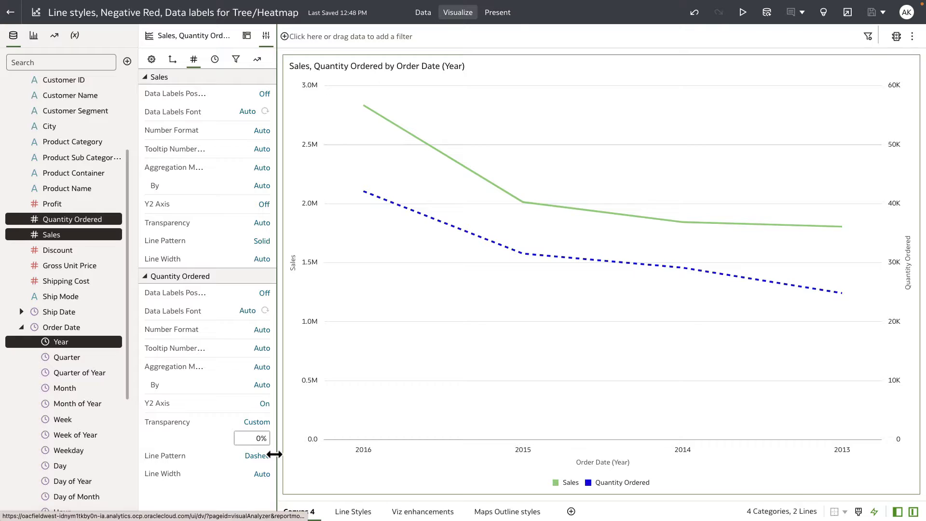
type("70")
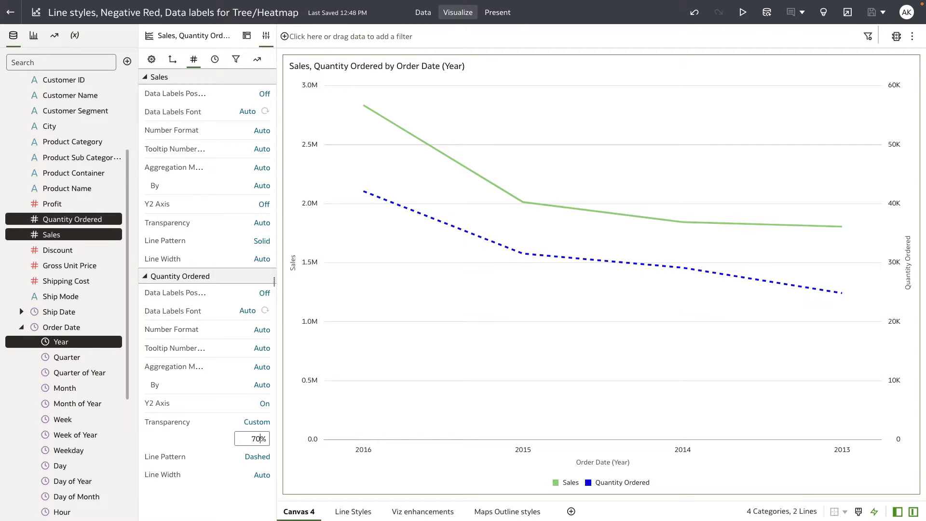
key("Return")
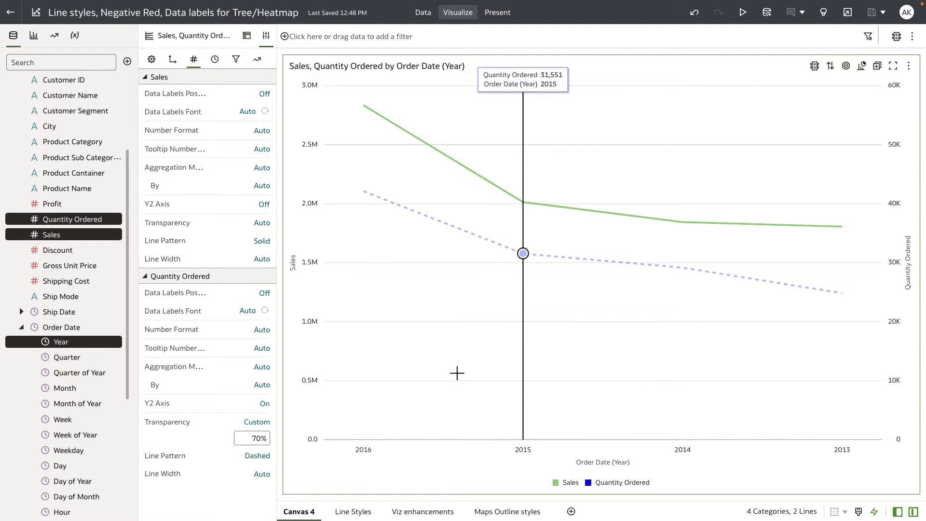
left_click(354, 512)
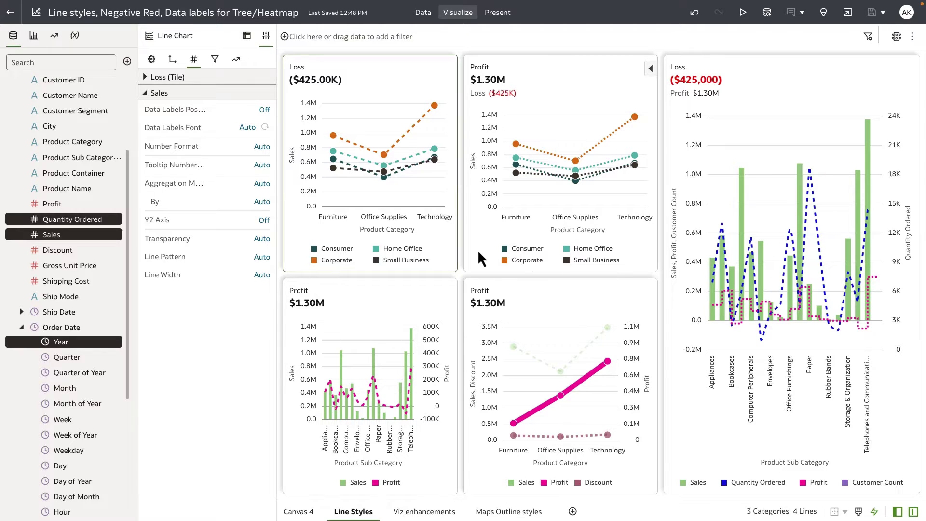
Inspect the Profit combo chart and the Loss overlay chart on the Line Styles canvas.
left_click(392, 317)
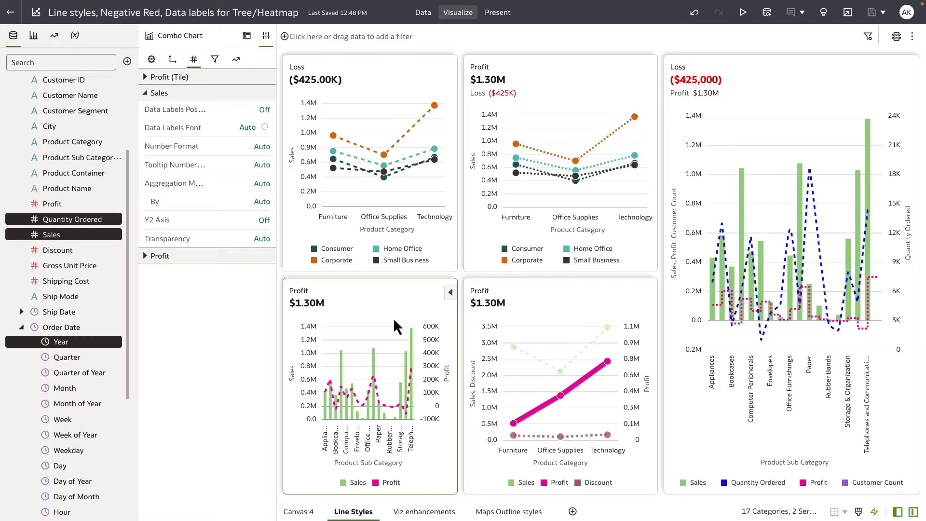
left_click(702, 190)
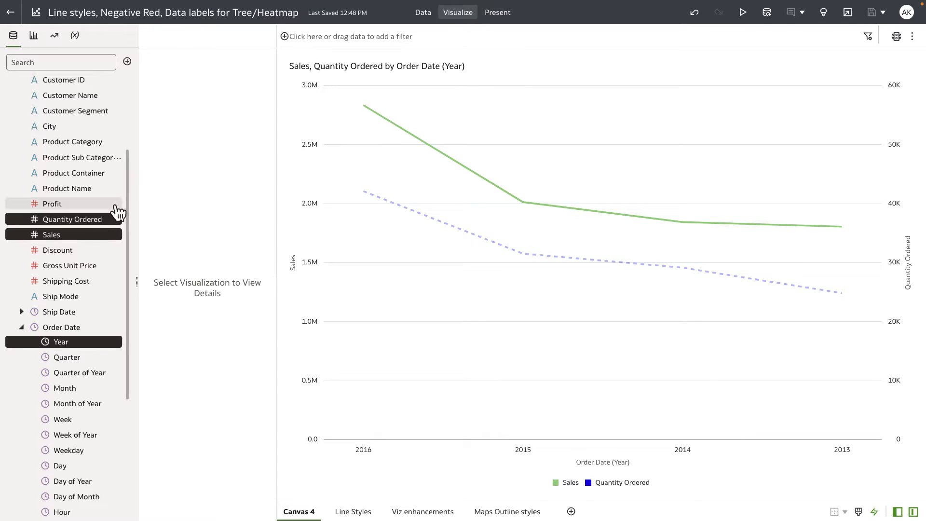
Build a table of Sales and Loss by Product Sub Category beside the line chart.
left_click(72, 221)
left_click(58, 236)
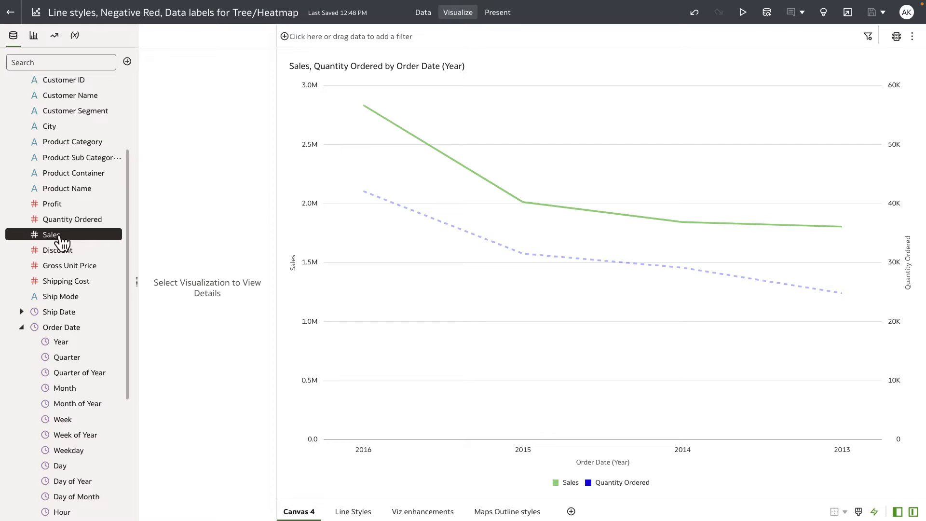
left_click(77, 159, "ctrl")
left_click_drag(78, 159, 282, 172)
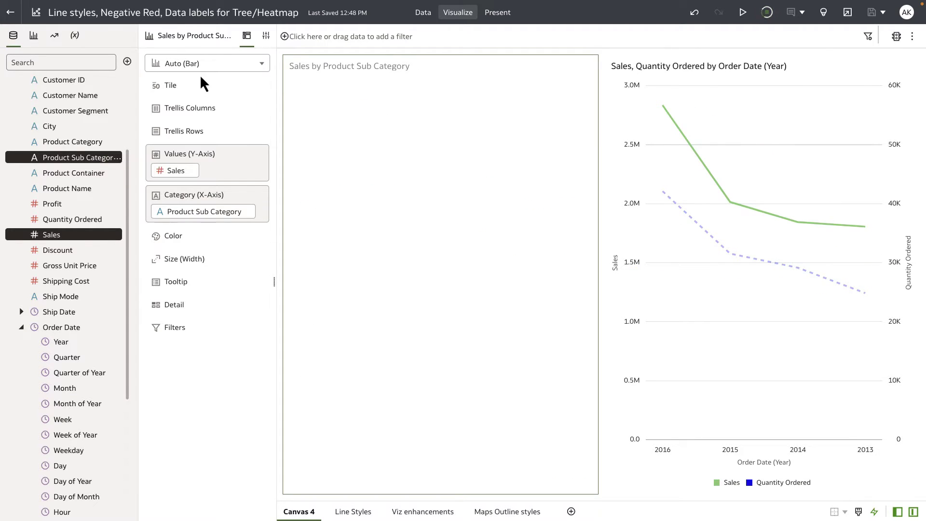
left_click(261, 63)
left_click(185, 220)
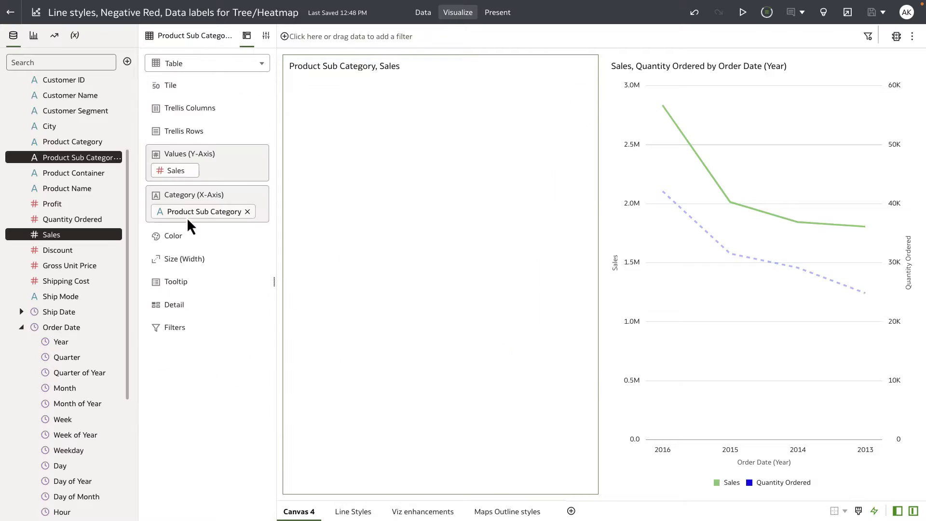
scroll(73, 320, "down", 5)
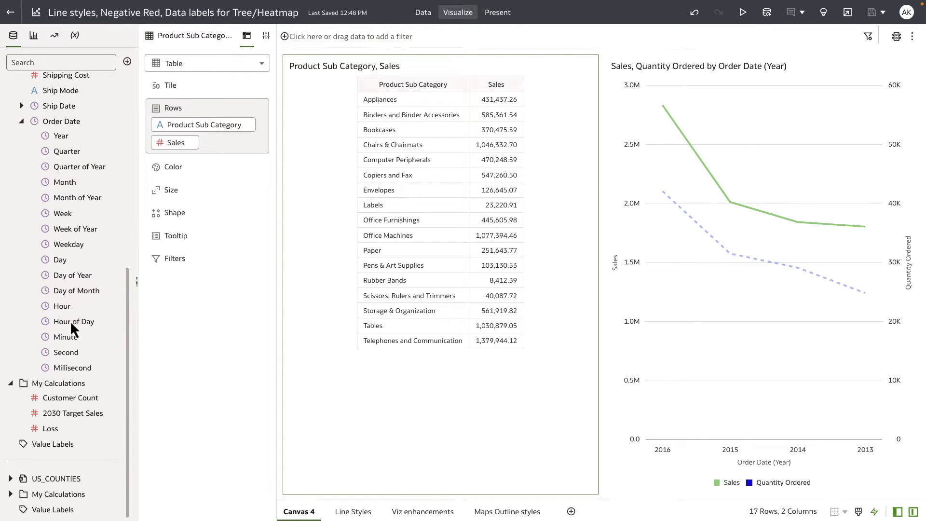
left_click_drag(61, 436, 186, 155)
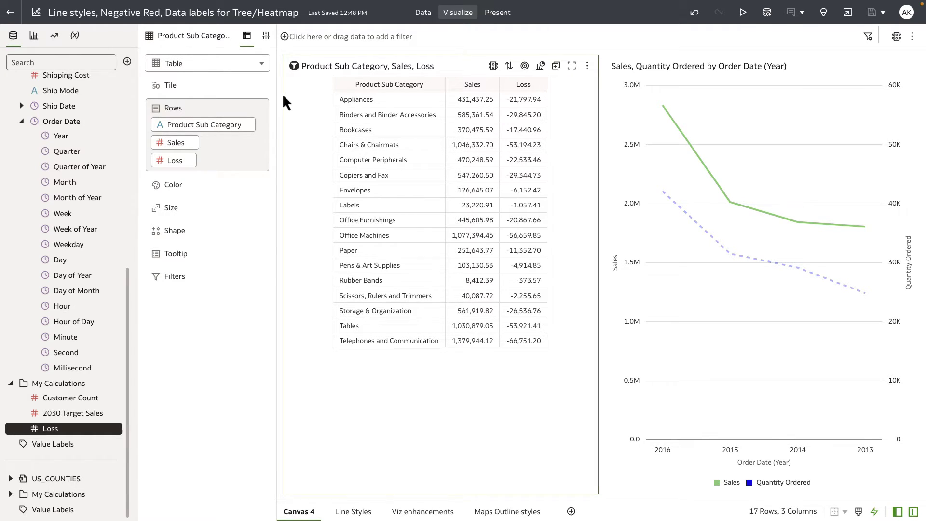
Format the table's Loss as Currency with negative values shown red in parentheses ($123).
left_click(266, 36)
left_click(215, 62)
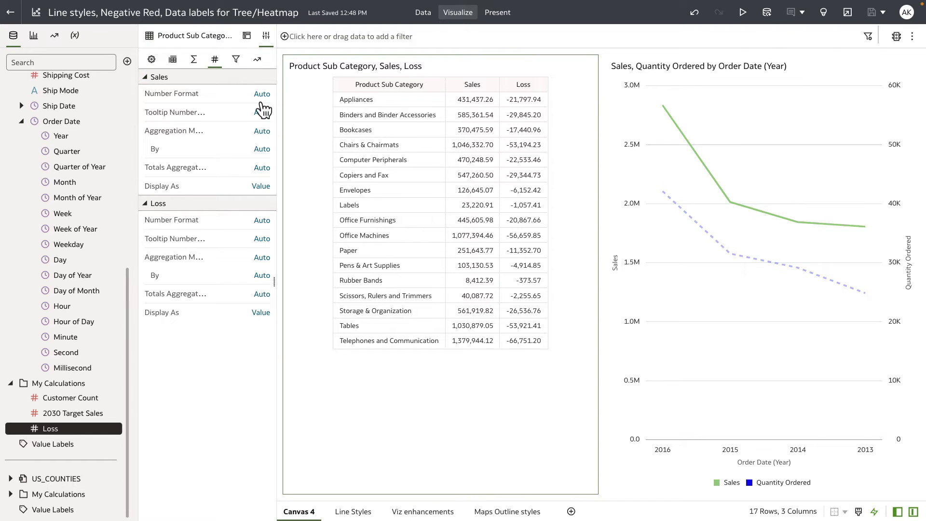
left_click(266, 221)
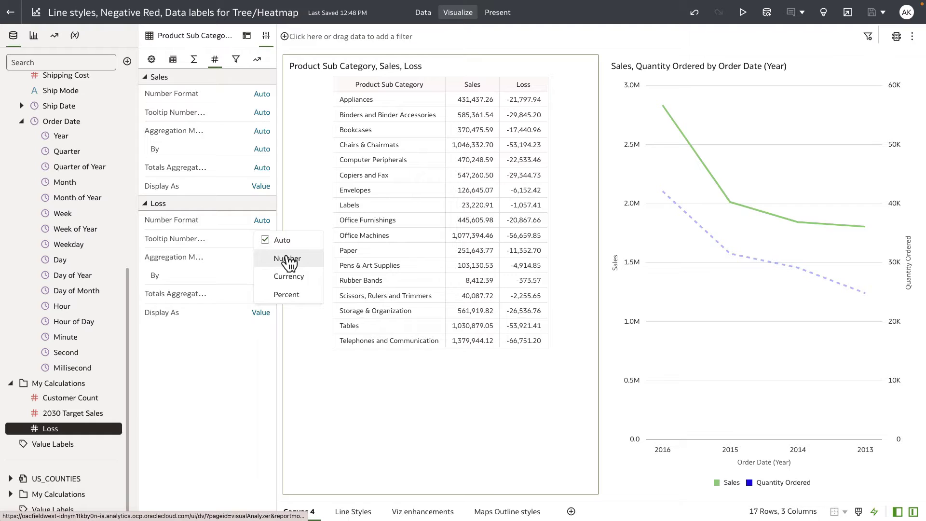
left_click(289, 277)
left_click(262, 311)
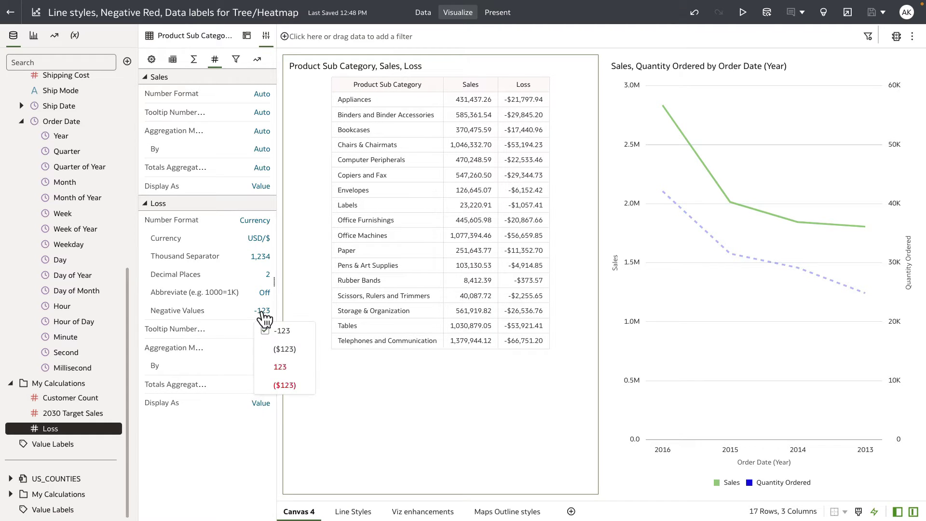
left_click(284, 385)
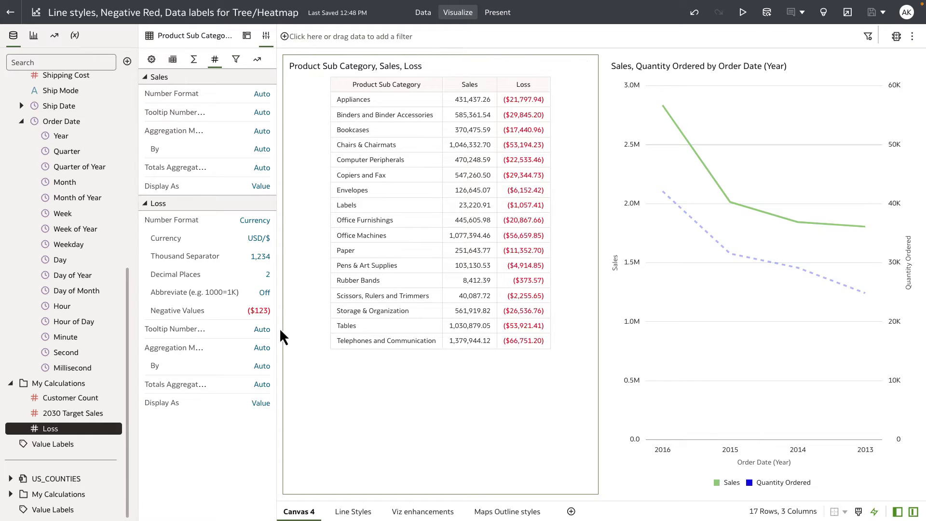
left_click(260, 311)
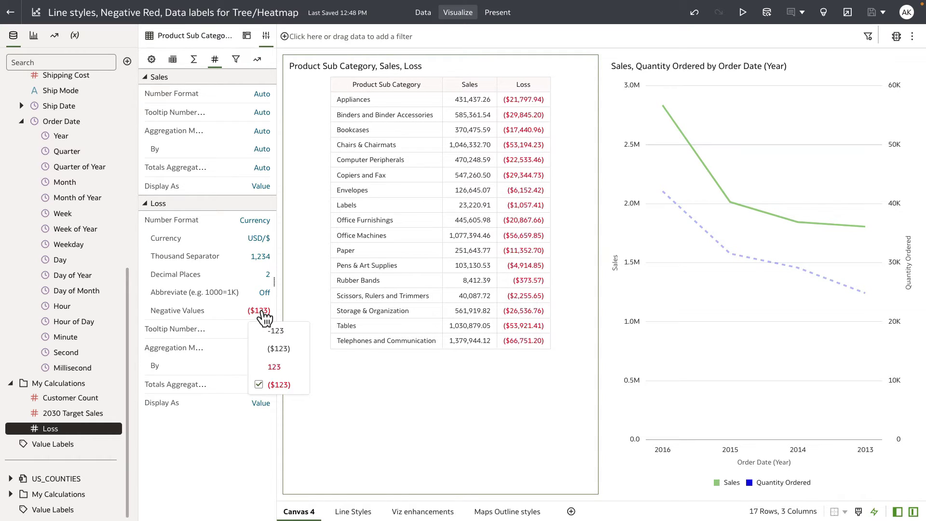
Add Loss to the line chart's Values as a third line.
left_click(645, 291)
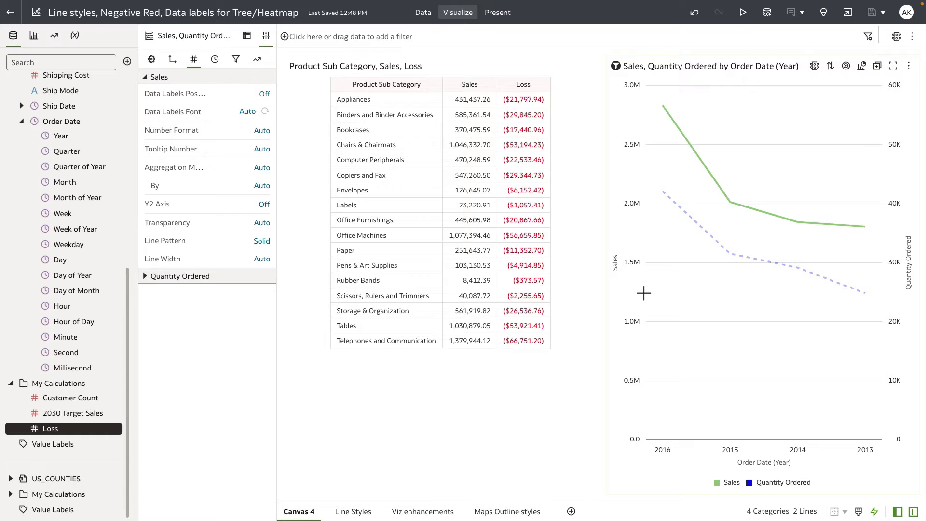
left_click(246, 35)
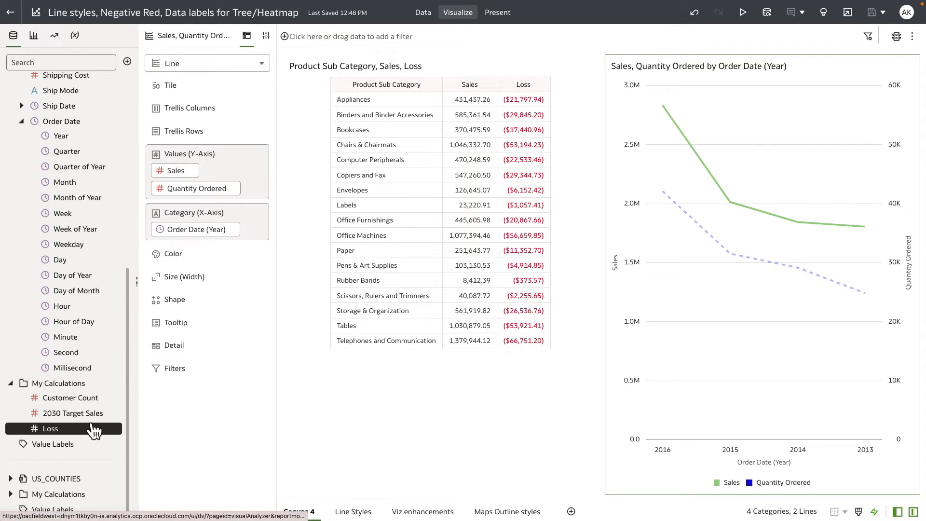
left_click_drag(94, 431, 192, 206)
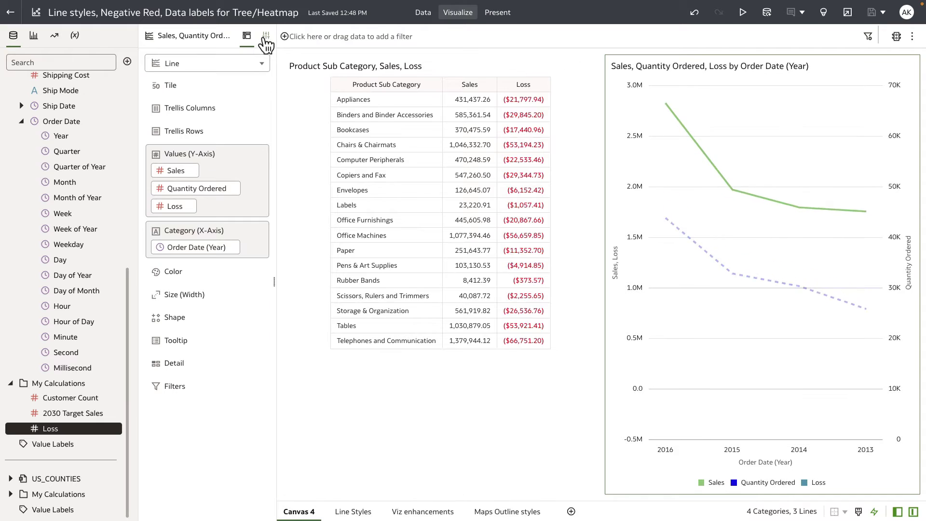
Position the chart's data labels Above the lines, then expand the Loss settings.
left_click(266, 37)
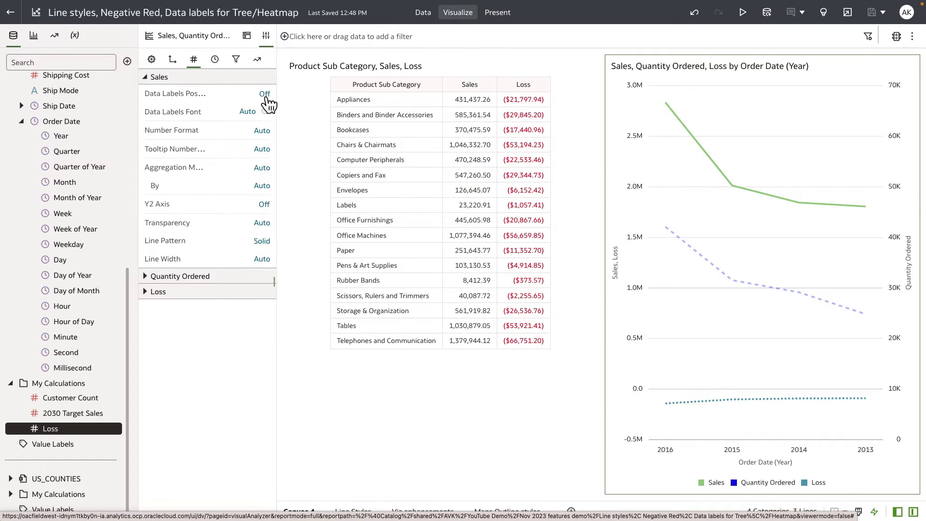
left_click(265, 94)
left_click(289, 150)
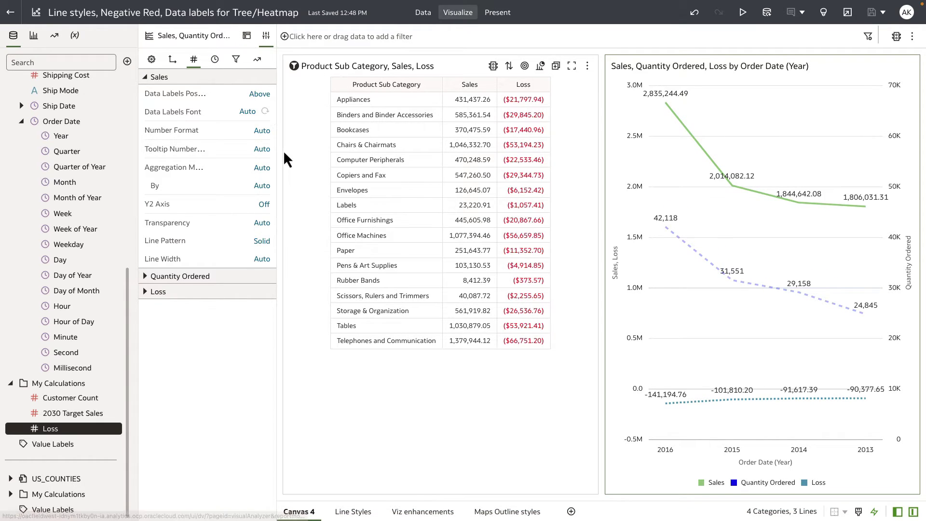
mouse_move(684, 401)
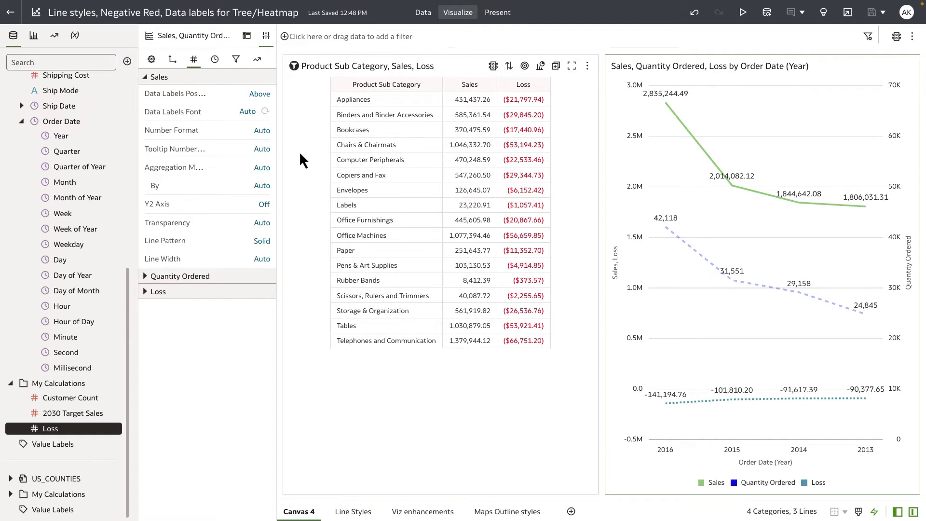
left_click(164, 292)
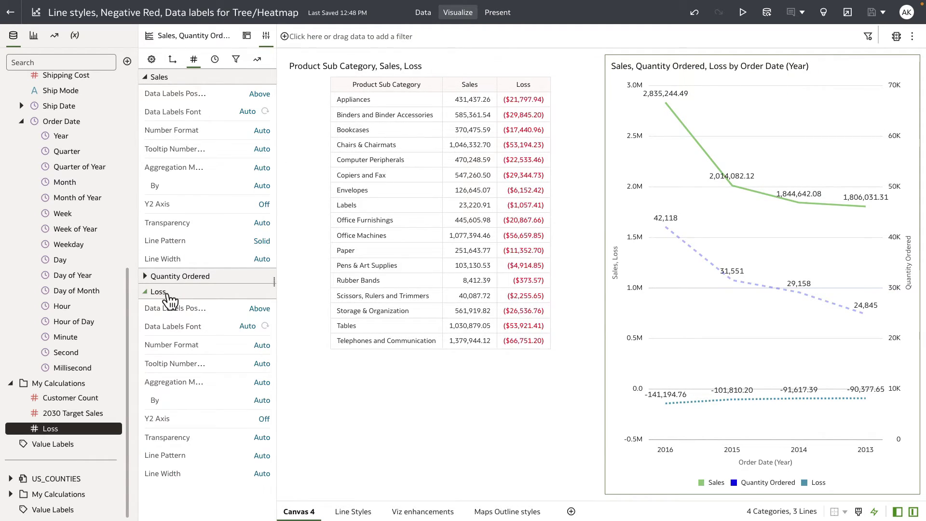
Format Loss labels as Currency with red 123 negatives, then go to the Viz enhancements canvas.
left_click(261, 363)
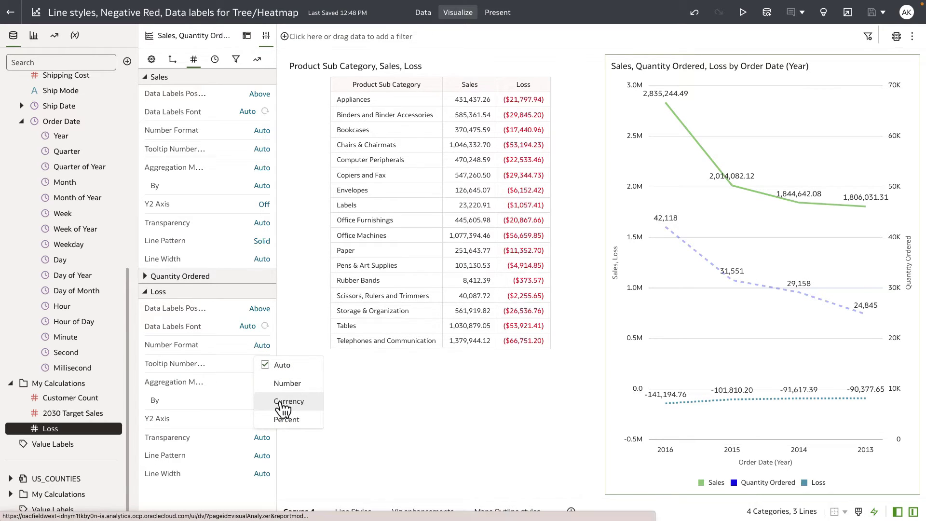
left_click(284, 401)
scroll(246, 444, "down", 2)
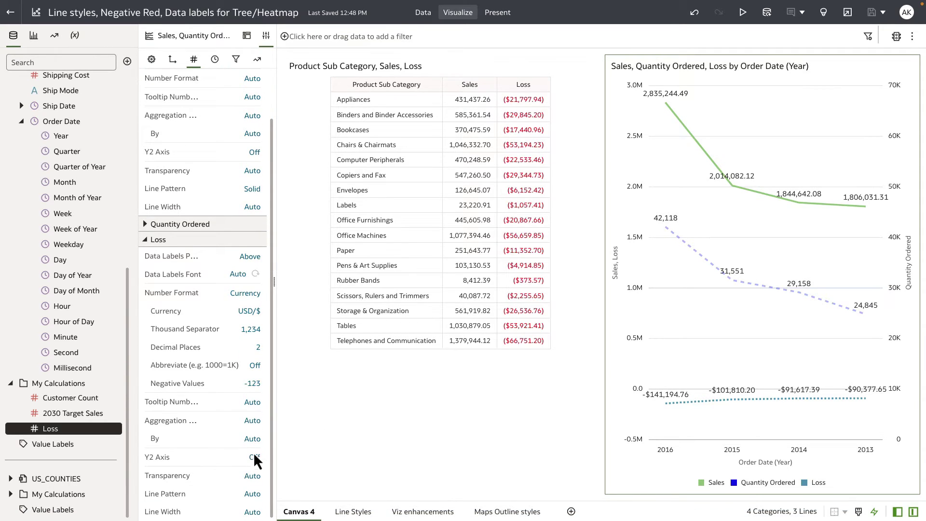
left_click(254, 384)
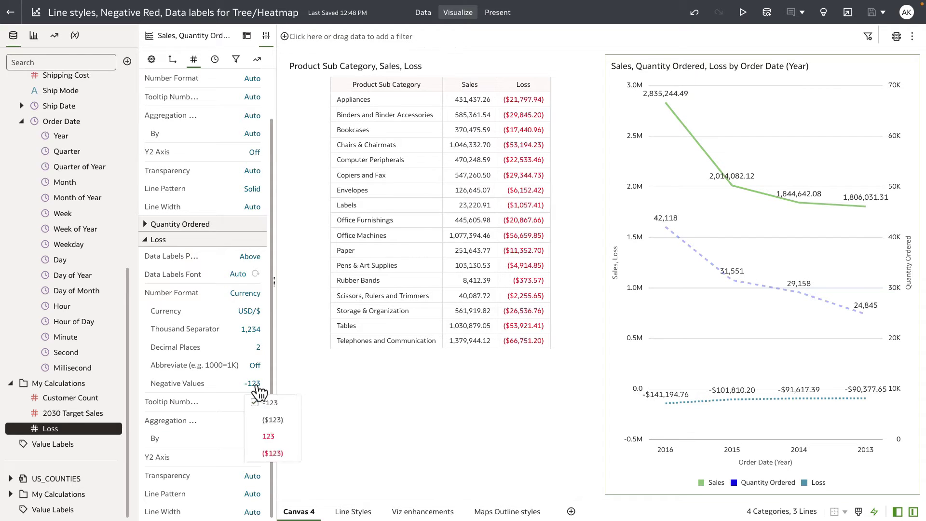
left_click(269, 442)
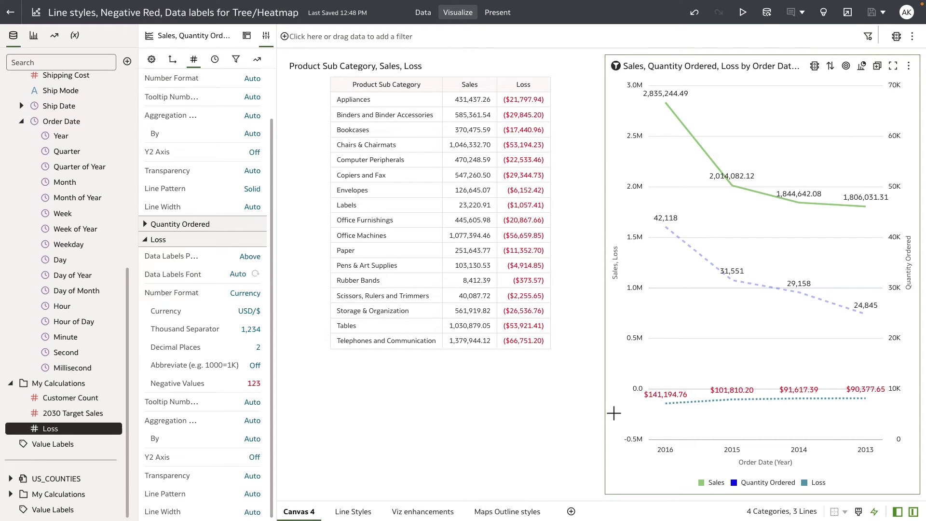
left_click(423, 511)
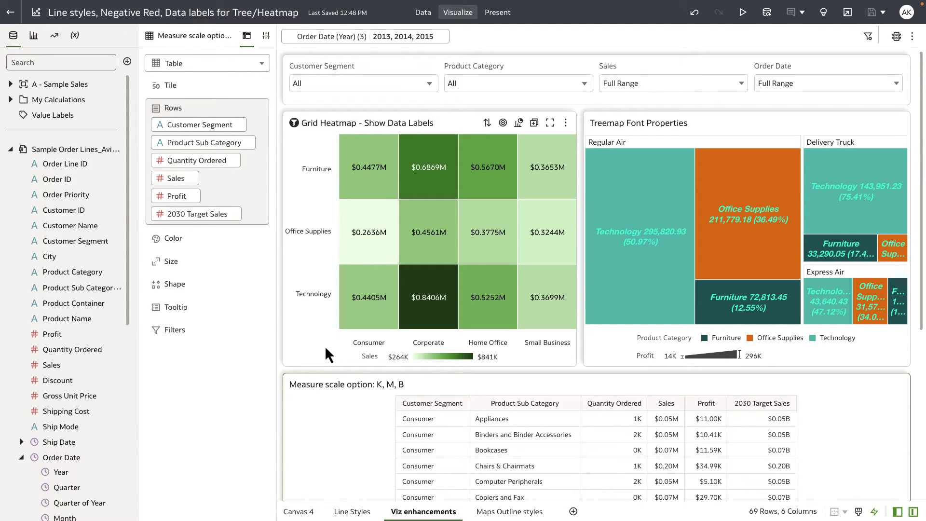
Select the Grid Heatmap and review its Sales labels: USD, 4 decimals, abbreviated to millions.
left_click(320, 312)
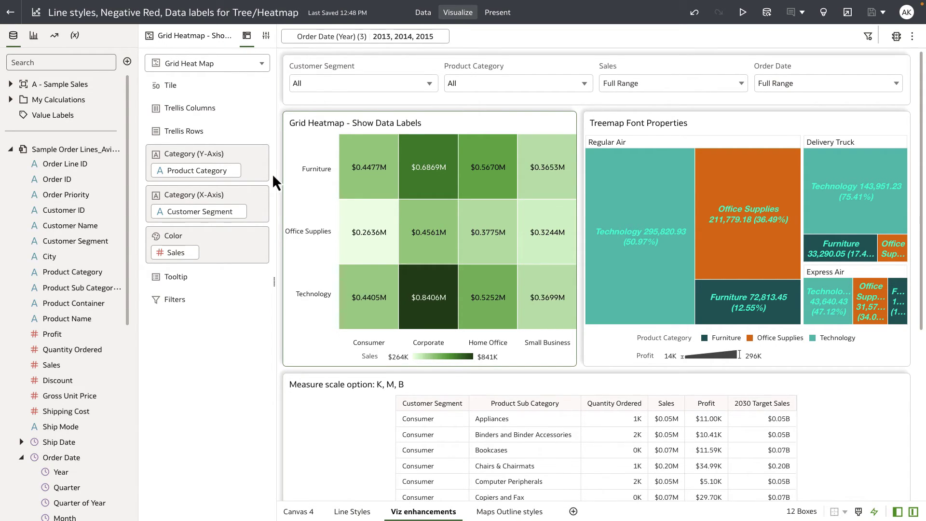
left_click(265, 35)
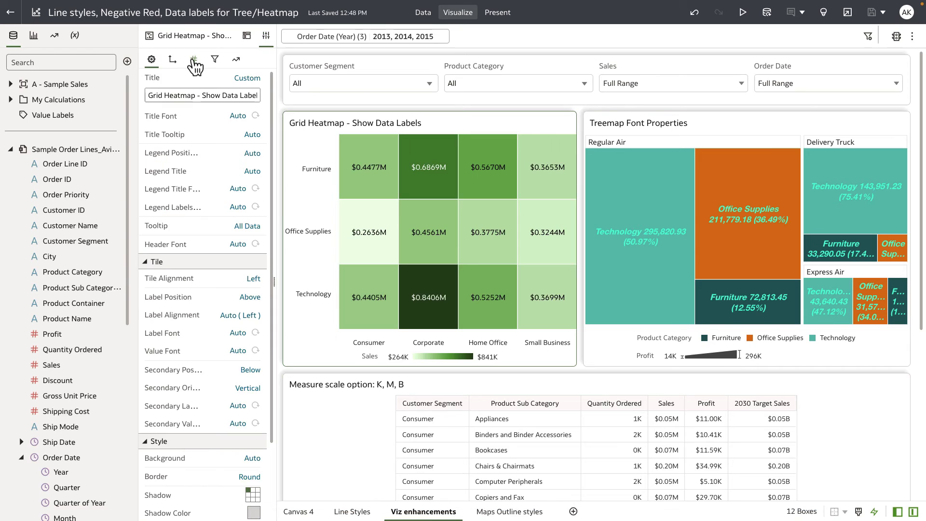
left_click(194, 59)
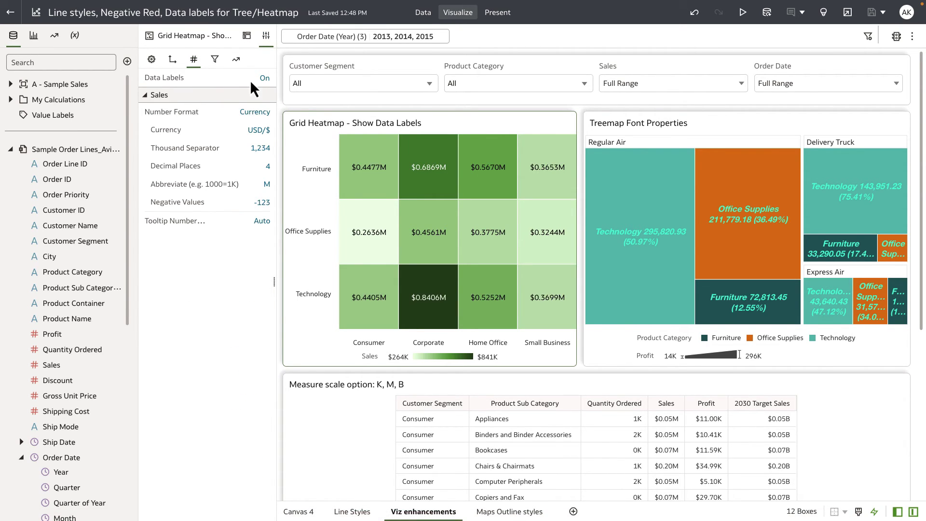
left_click(247, 36)
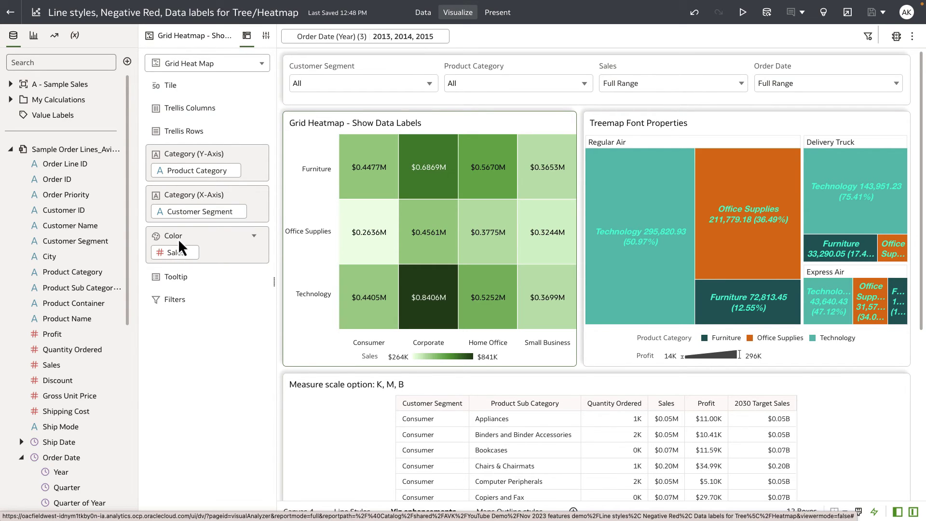
mouse_move(359, 188)
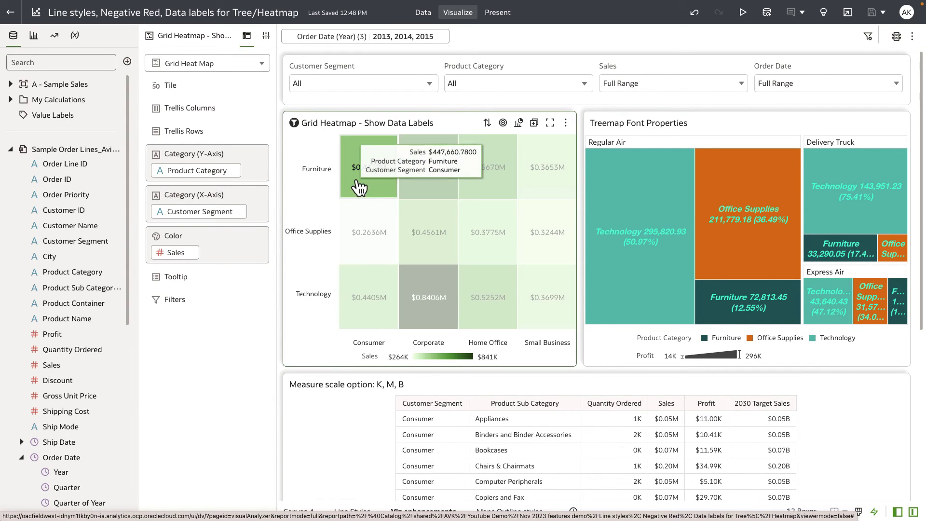
mouse_move(363, 264)
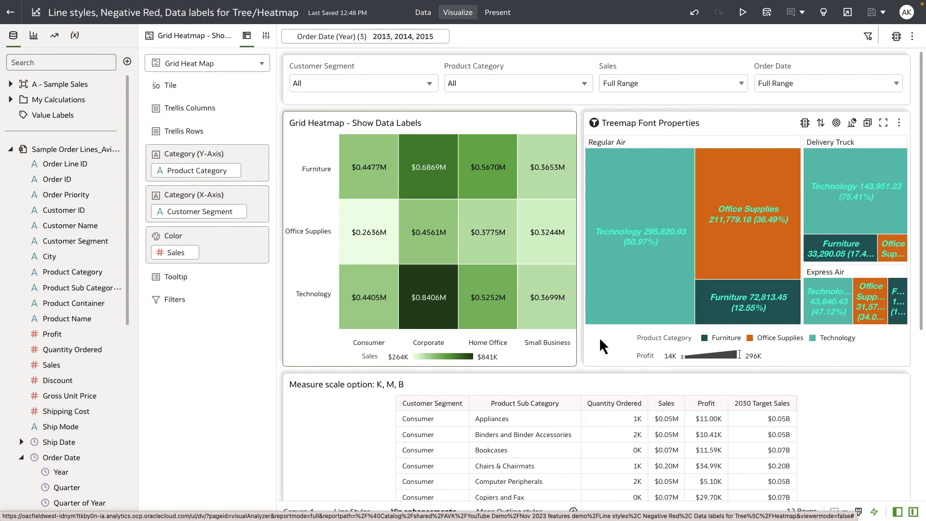
Check the Treemap's percent, value and label data labels and their bold italic size-14 font.
left_click(599, 339)
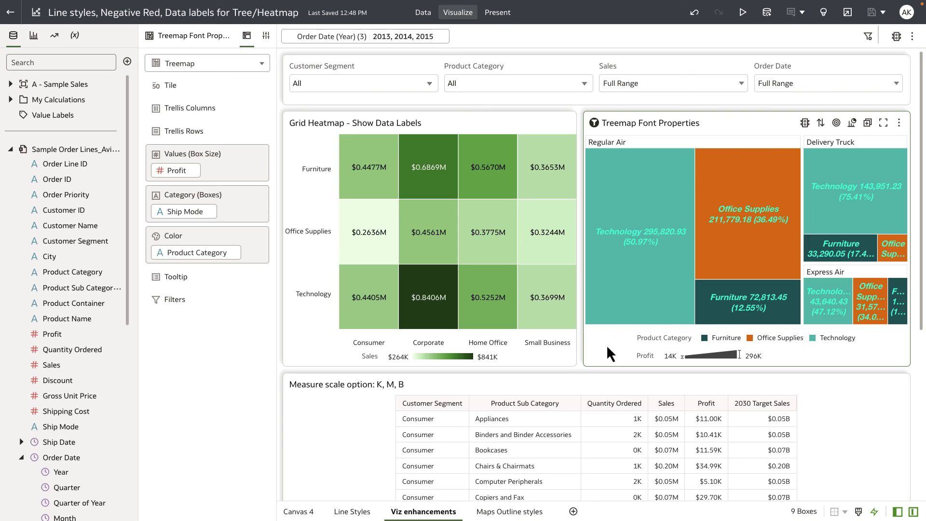
left_click(266, 36)
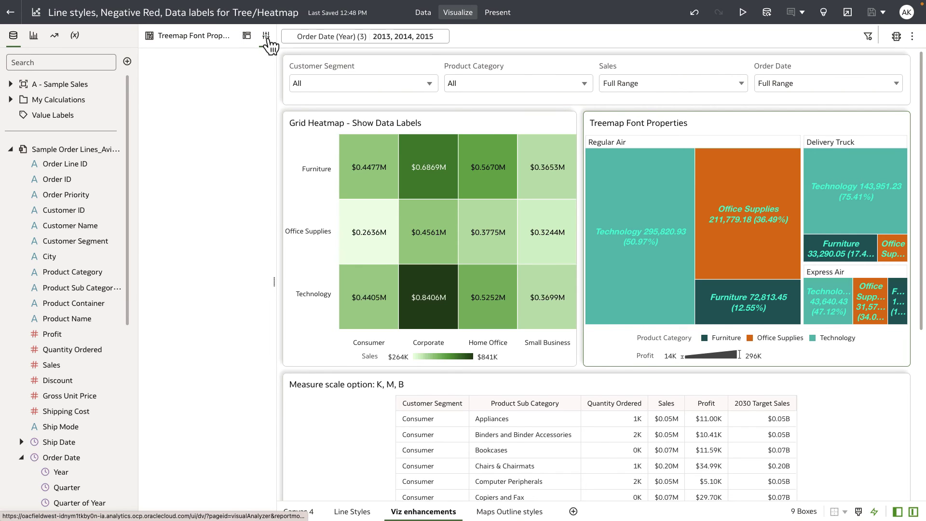
left_click(172, 59)
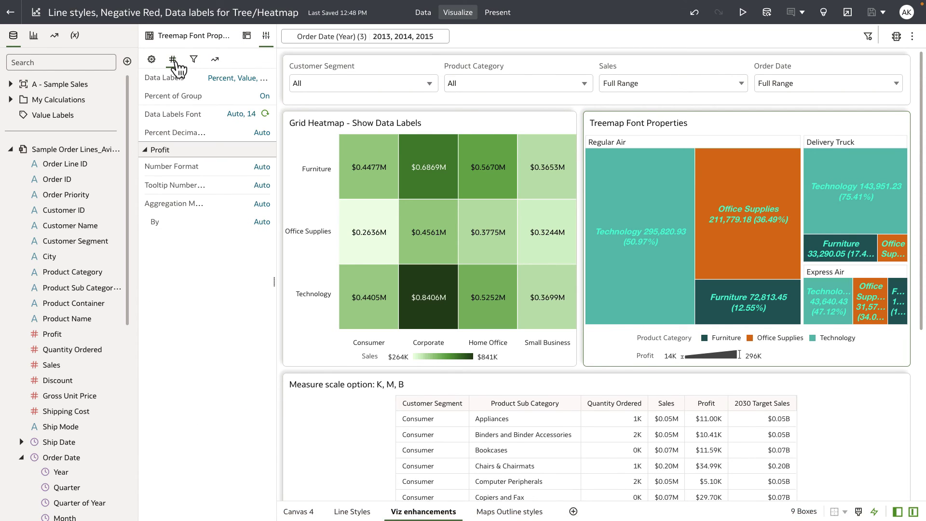
left_click(225, 80)
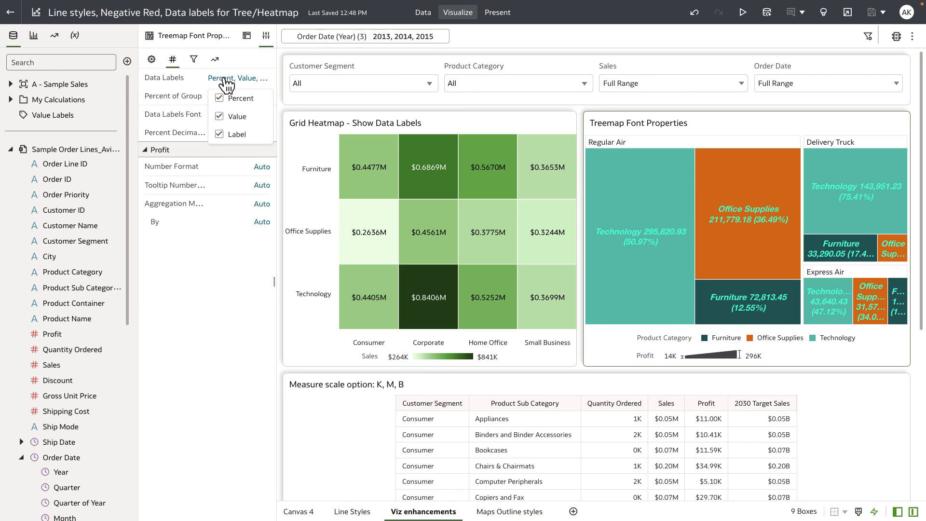
left_click(198, 82)
left_click(237, 116)
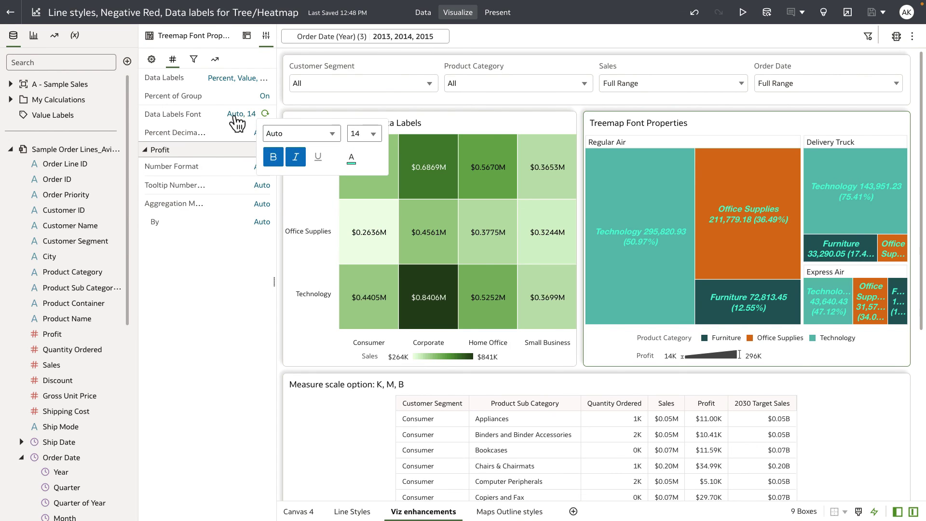